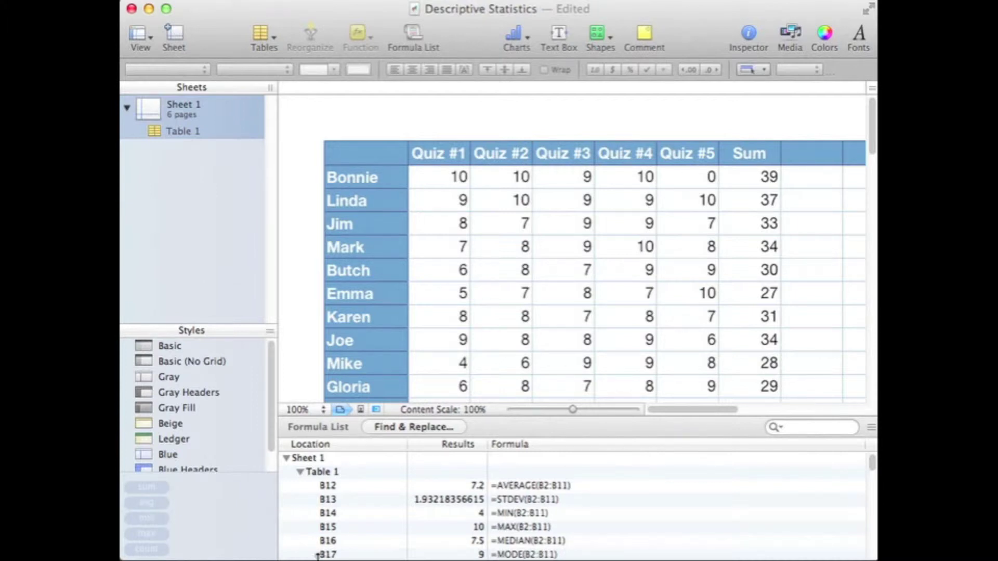
Select the Quiz #3 to Quiz #5 headers and add new columns after them
{"action": "left_click_drag", "start_coordinate": [556, 148], "coordinate": [693, 138]}
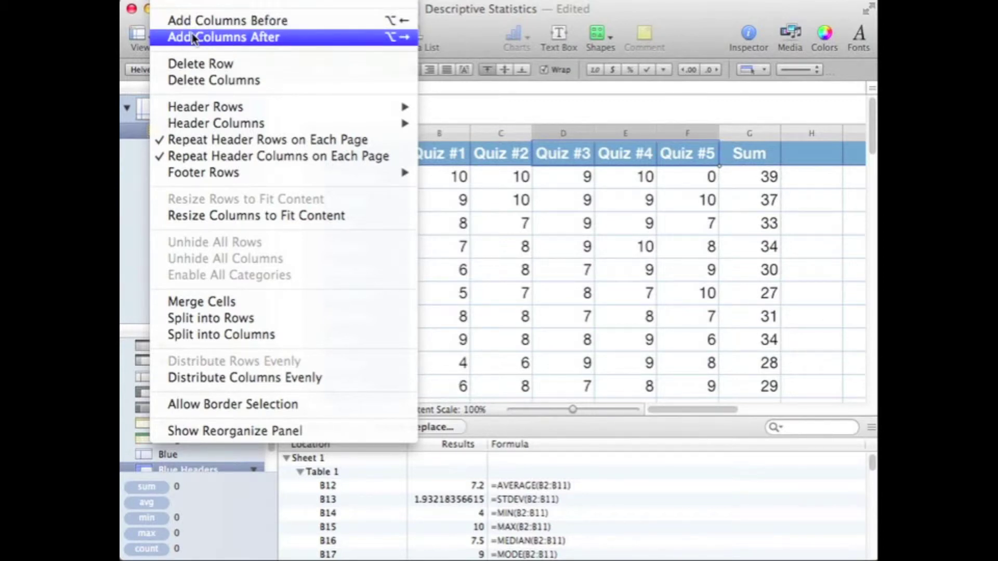
{"action": "left_click", "coordinate": [192, 35]}
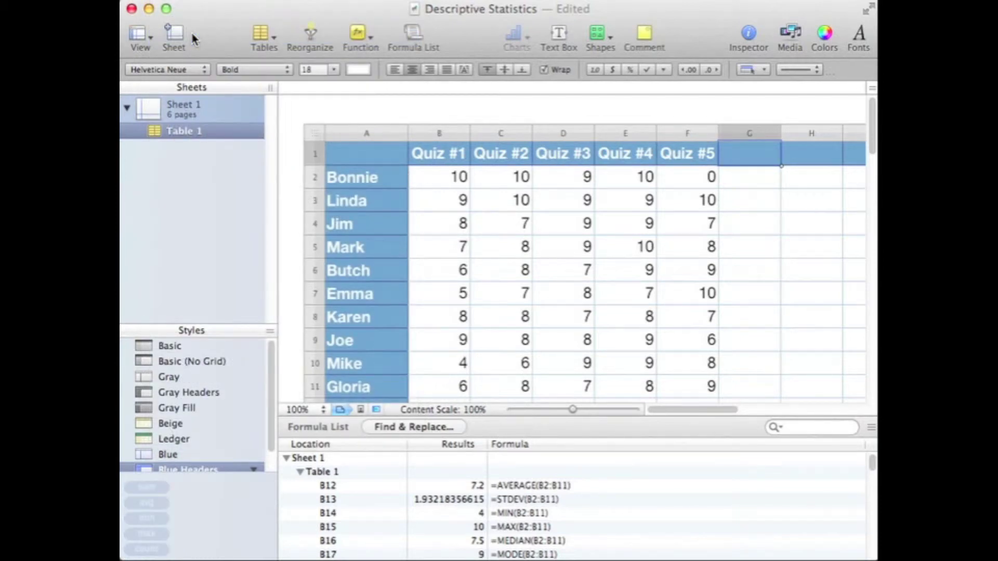
Extend the header series from Quiz #5 to Quiz #6 in G1 and head H1 'Min.'
{"action": "left_click", "coordinate": [688, 154]}
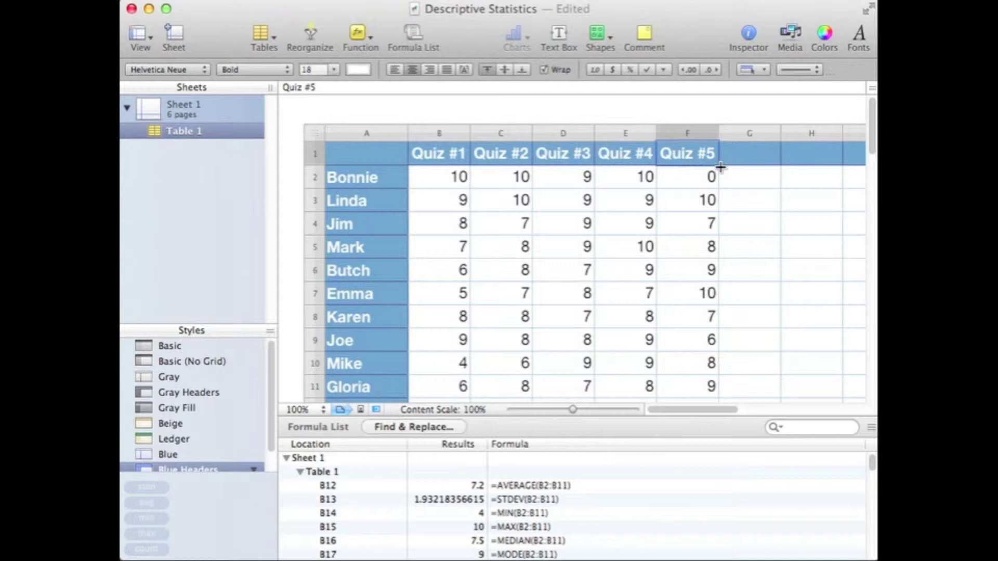
{"action": "left_click_drag", "start_coordinate": [721, 167], "coordinate": [769, 155]}
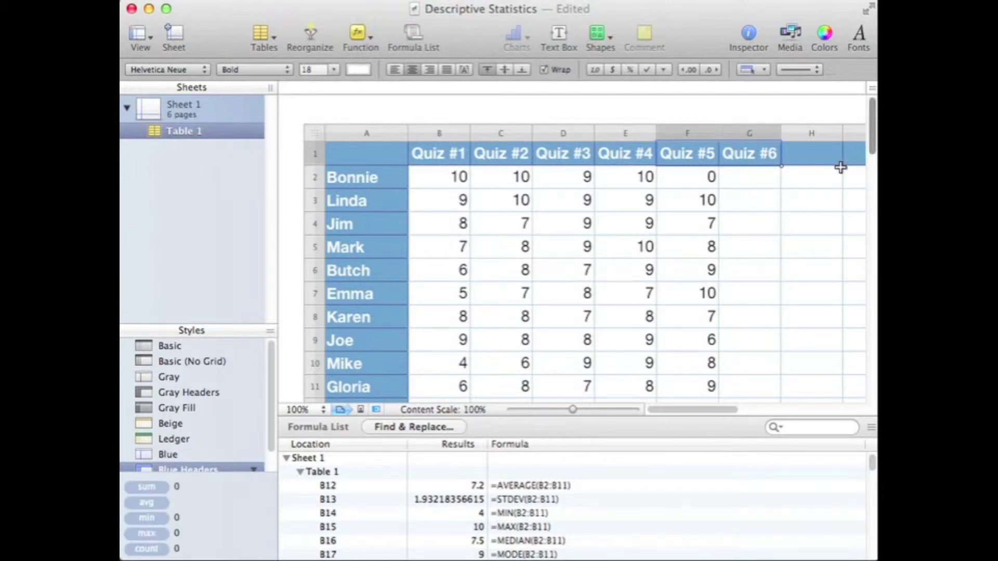
{"action": "left_click", "coordinate": [819, 157]}
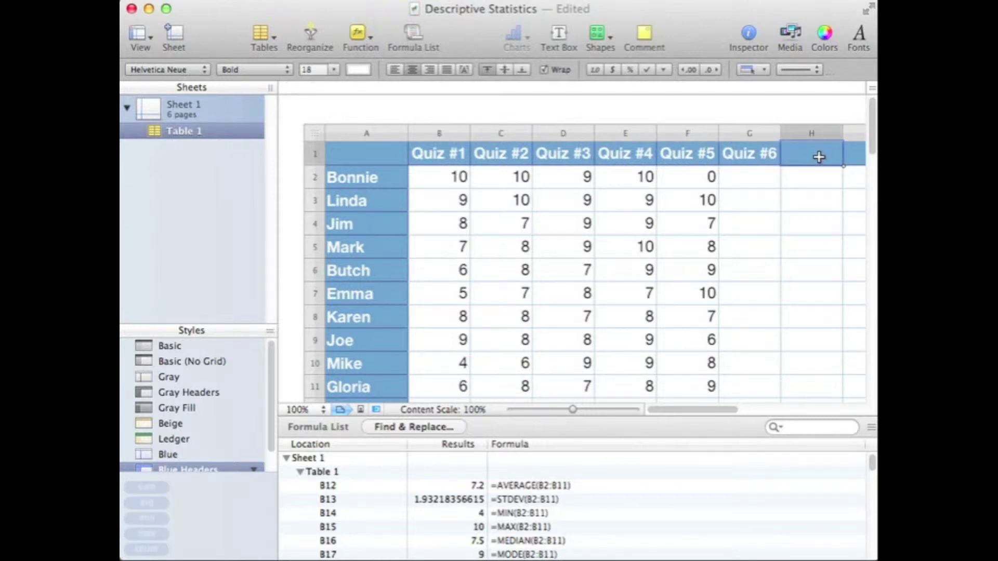
{"action": "type", "text": "Minimum"}
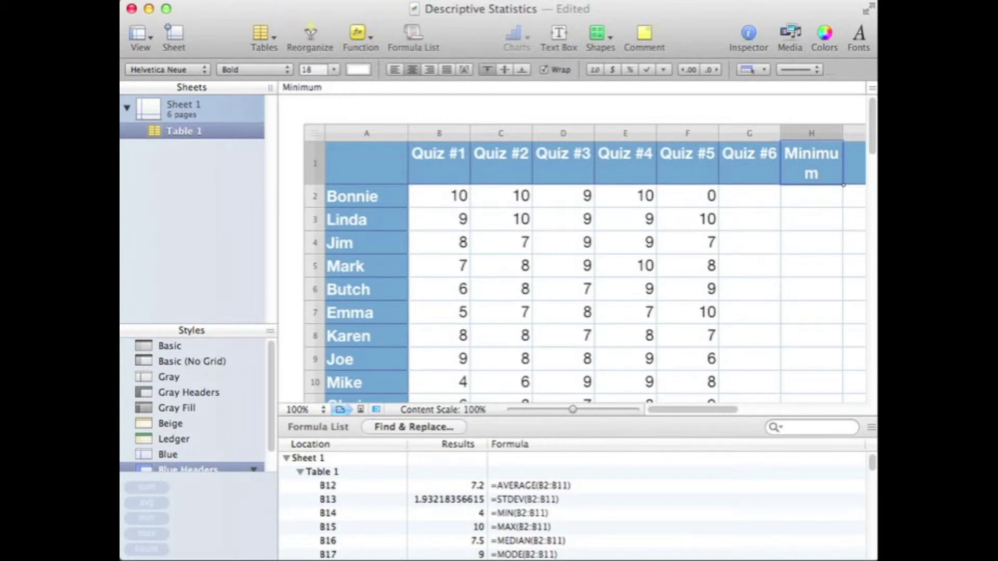
{"action": "key", "text": "BackSpace"}
{"action": "key", "text": "BackSpace"}
{"action": "key", "text": "BackSpace"}
{"action": "key", "text": "BackSpace"}
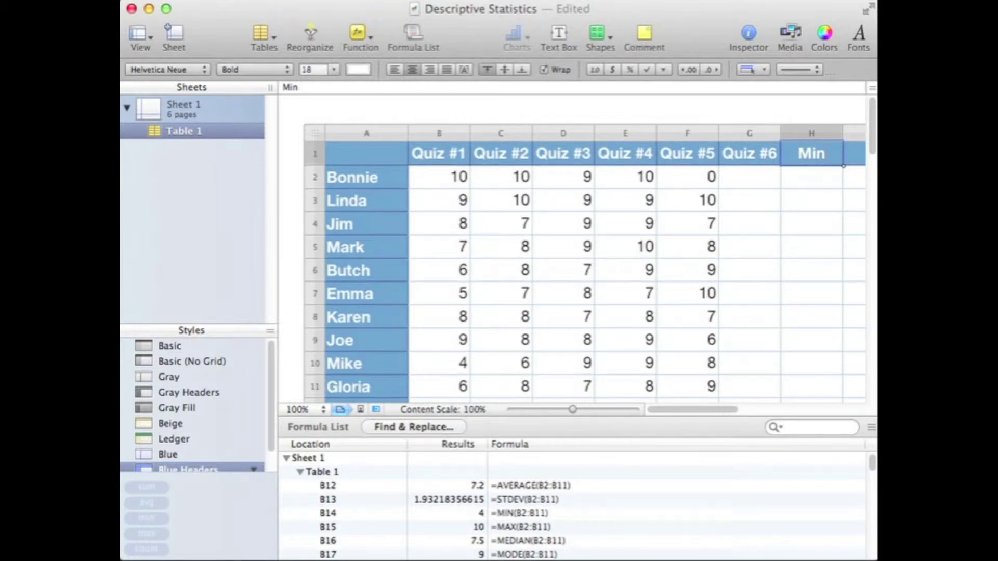
{"action": "type", "text": "."}
{"action": "key", "text": "Return"}
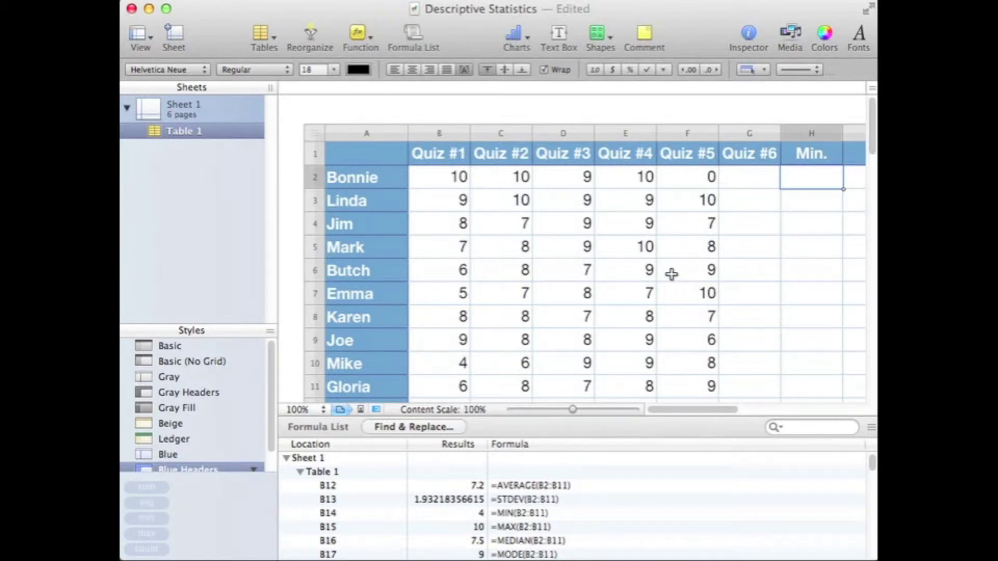
Delete the empty column I so the Sum totals sit right beside Min
{"action": "left_click_drag", "start_coordinate": [660, 411], "coordinate": [687, 410]}
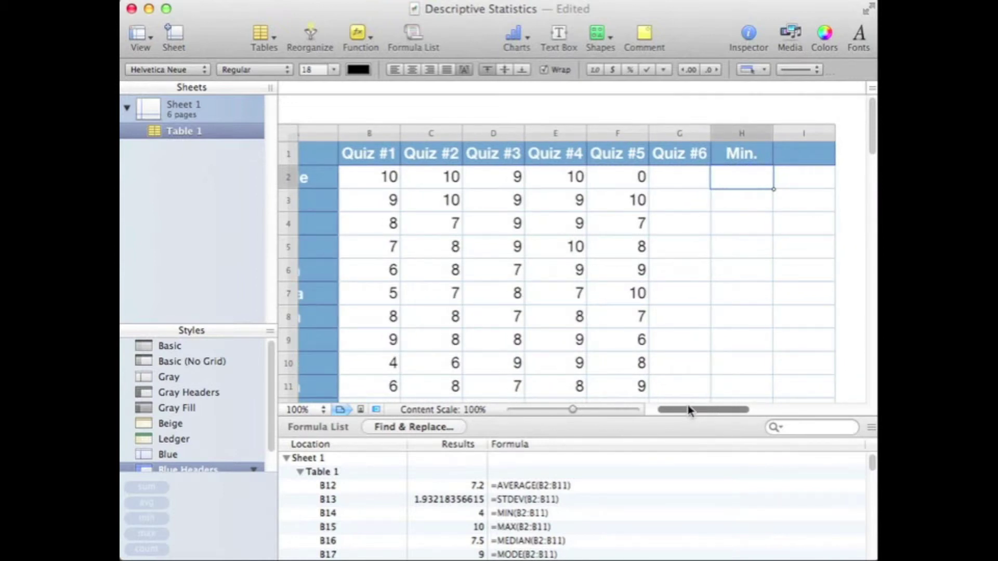
{"action": "left_click_drag", "start_coordinate": [689, 411], "coordinate": [688, 410]}
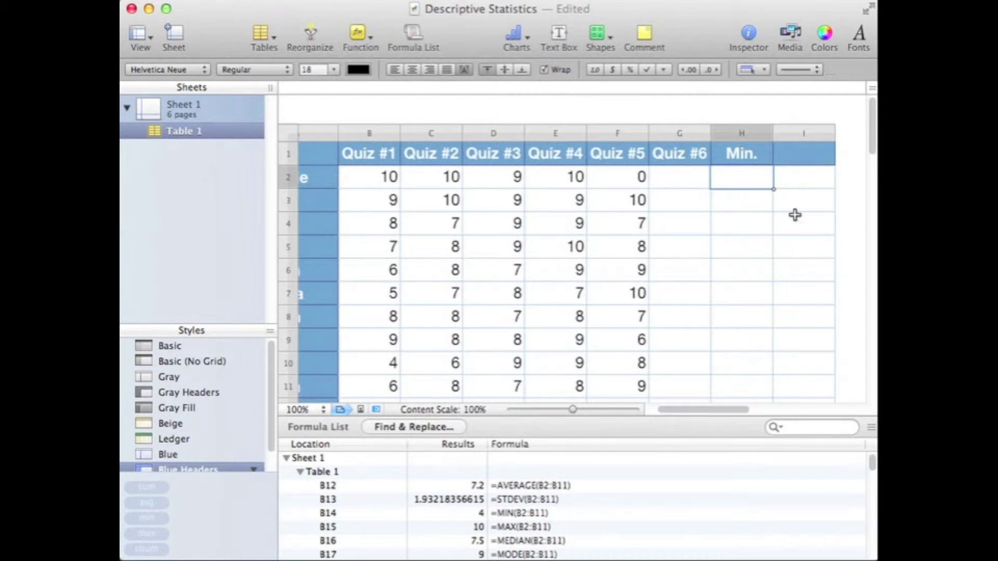
{"action": "left_click", "coordinate": [810, 133]}
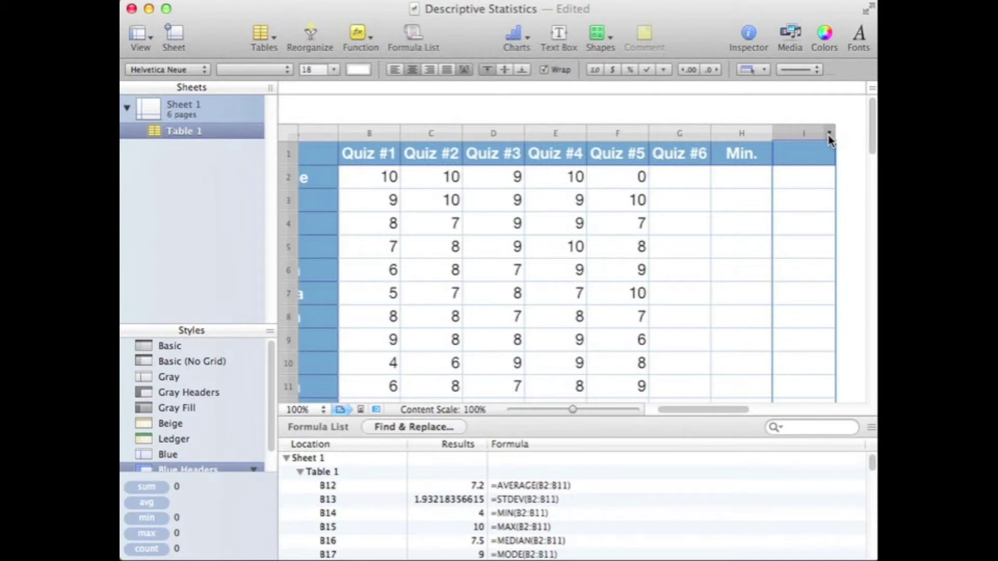
{"action": "left_click", "coordinate": [829, 136]}
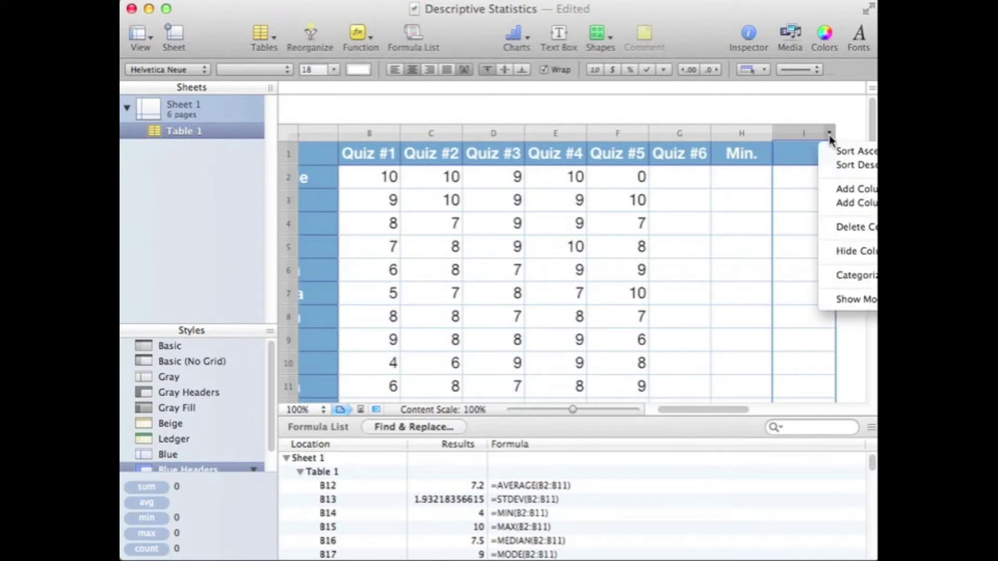
{"action": "left_click", "coordinate": [864, 232]}
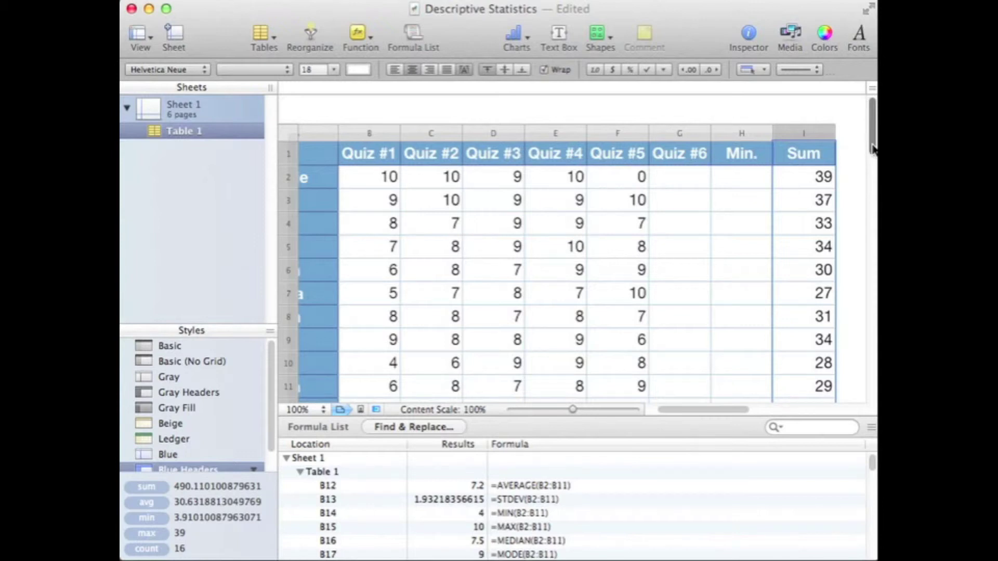
{"action": "left_click_drag", "start_coordinate": [872, 148], "coordinate": [873, 169]}
Fill the statistics formulas from E12:E17 rightward through column H
{"action": "scroll", "coordinate": [725, 270], "scroll_direction": "down", "scroll_amount": 3}
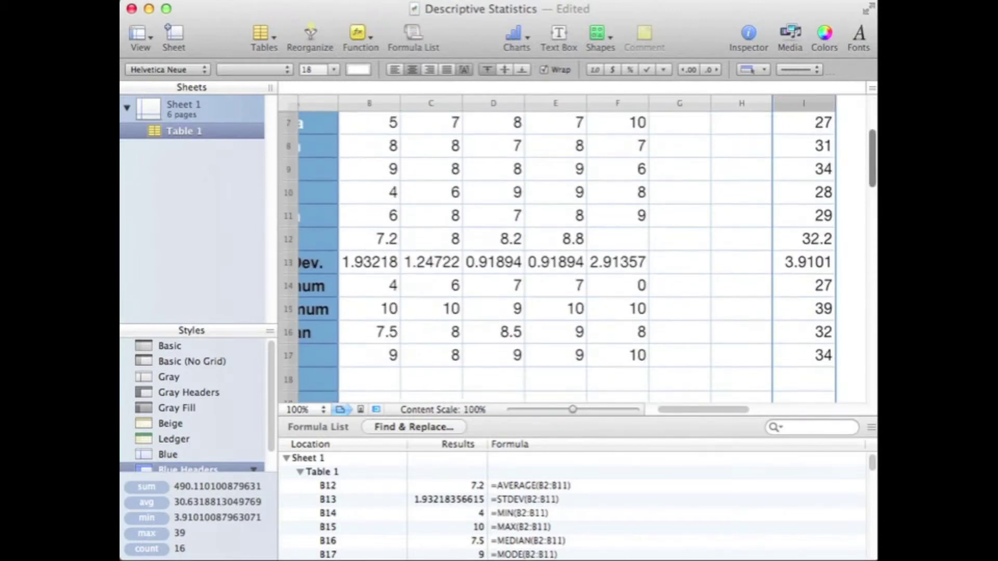
{"action": "left_click_drag", "start_coordinate": [570, 240], "coordinate": [745, 357]}
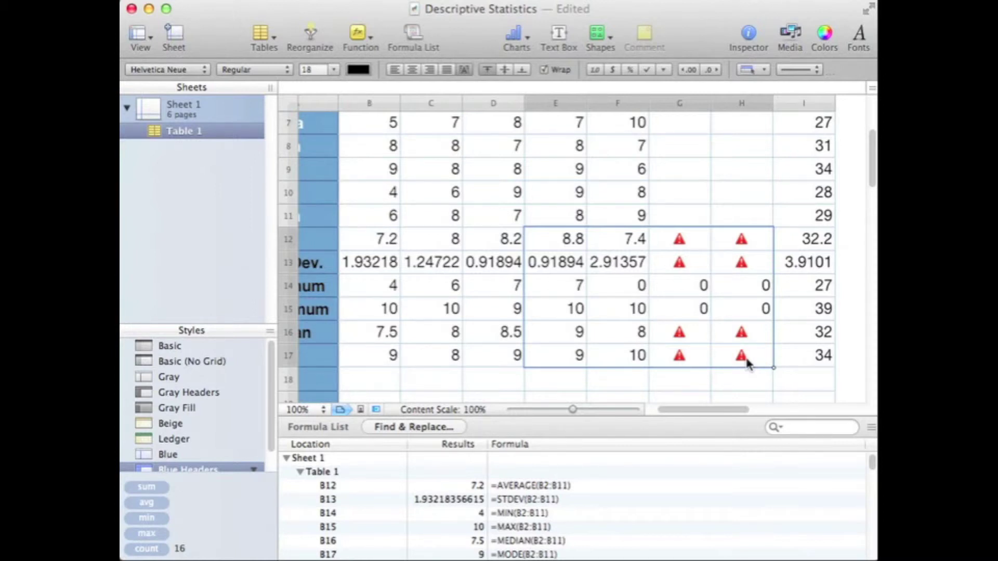
{"action": "left_click_drag", "start_coordinate": [873, 161], "coordinate": [873, 130]}
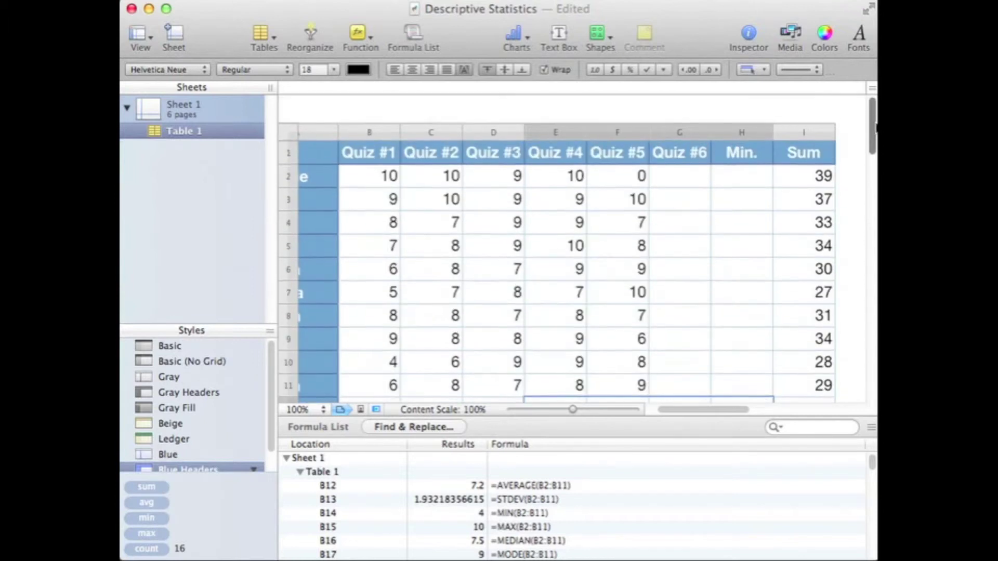
Enter Quiz #6 scores 8, 7, 6, 9, 10, 4, 6, 7, 8, 9 into G2:G11
{"action": "left_click", "coordinate": [668, 180]}
{"action": "type", "text": "8"}
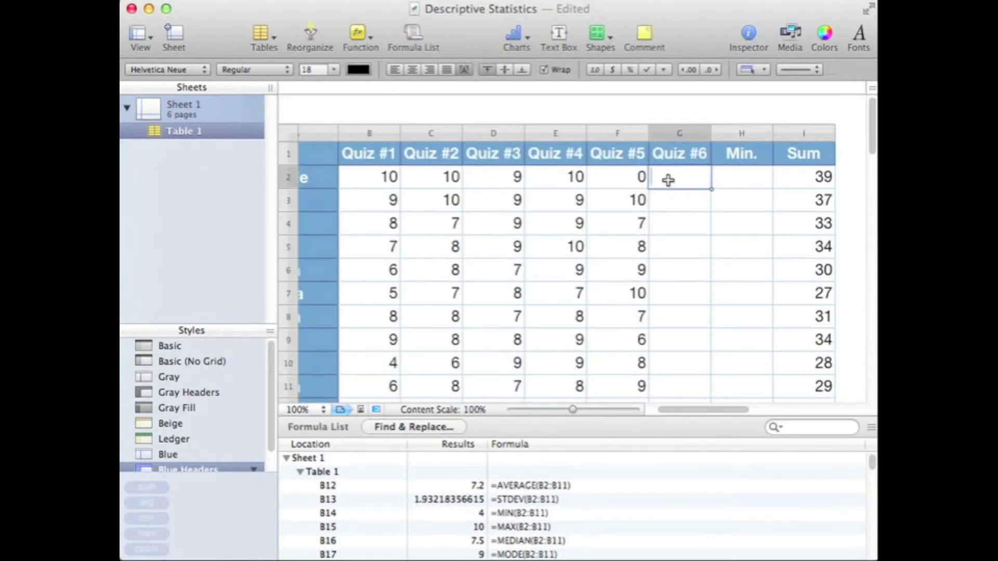
{"action": "key", "text": "Return"}
{"action": "type", "text": "7"}
{"action": "key", "text": "Return"}
{"action": "type", "text": "6"}
{"action": "key", "text": "Return"}
{"action": "type", "text": "9"}
{"action": "key", "text": "Return"}
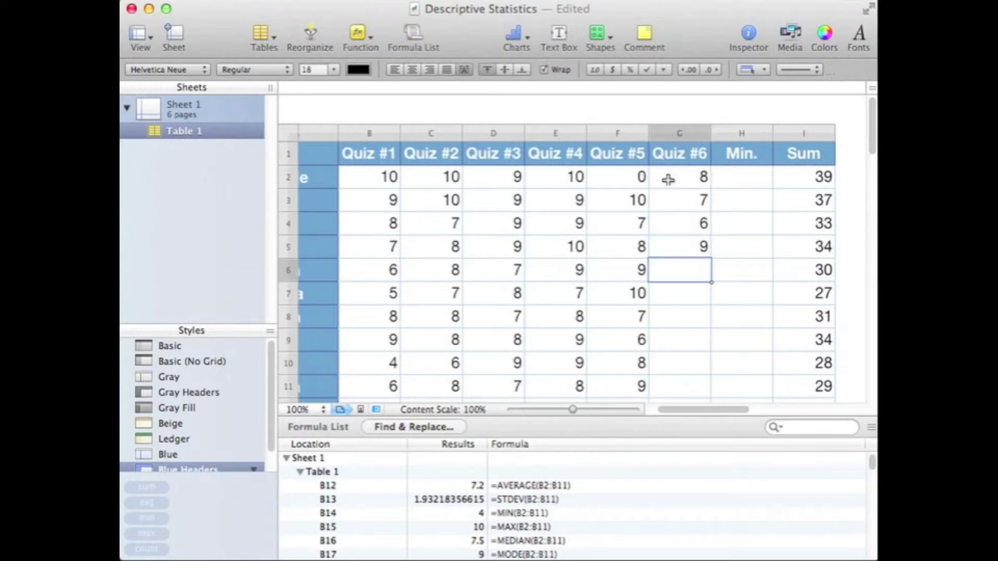
{"action": "type", "text": "10"}
{"action": "key", "text": "Return"}
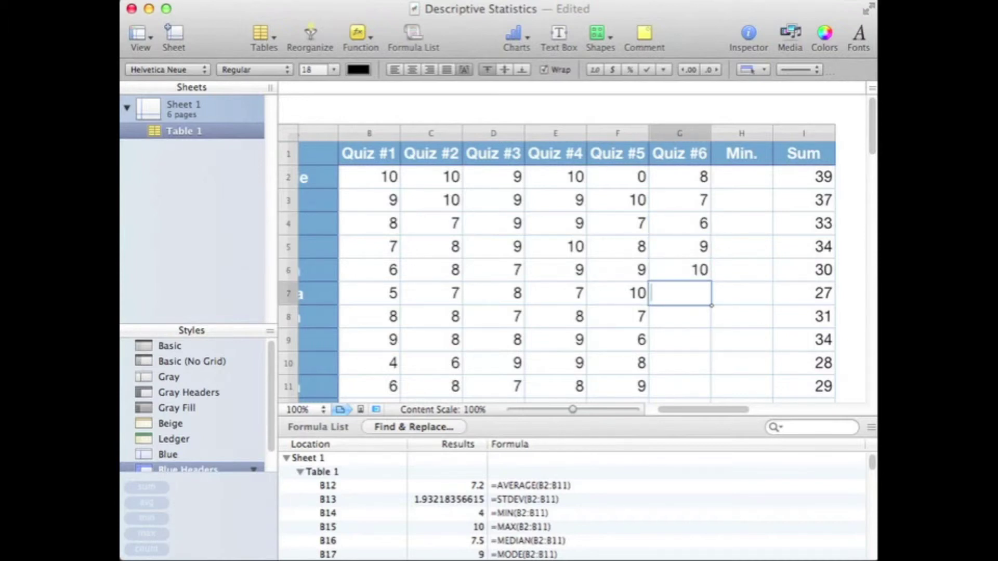
{"action": "type", "text": "4"}
{"action": "key", "text": "Return"}
{"action": "type", "text": "6"}
{"action": "key", "text": "Return"}
{"action": "type", "text": "7"}
{"action": "key", "text": "Return"}
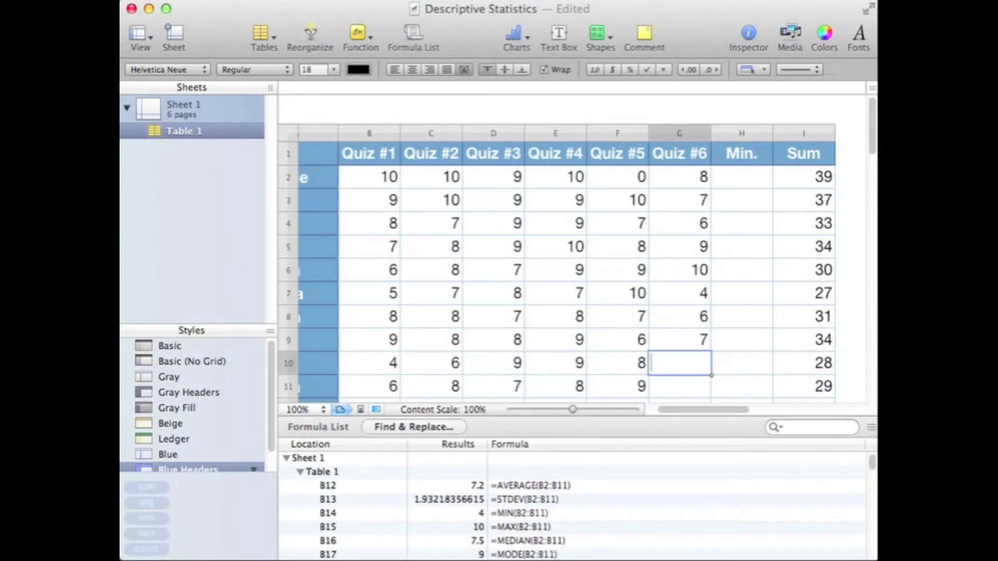
{"action": "type", "text": "8"}
{"action": "key", "text": "Return"}
{"action": "type", "text": "9"}
{"action": "key", "text": "Return"}
{"action": "type", "text": "9"}
{"action": "key", "text": "Return"}
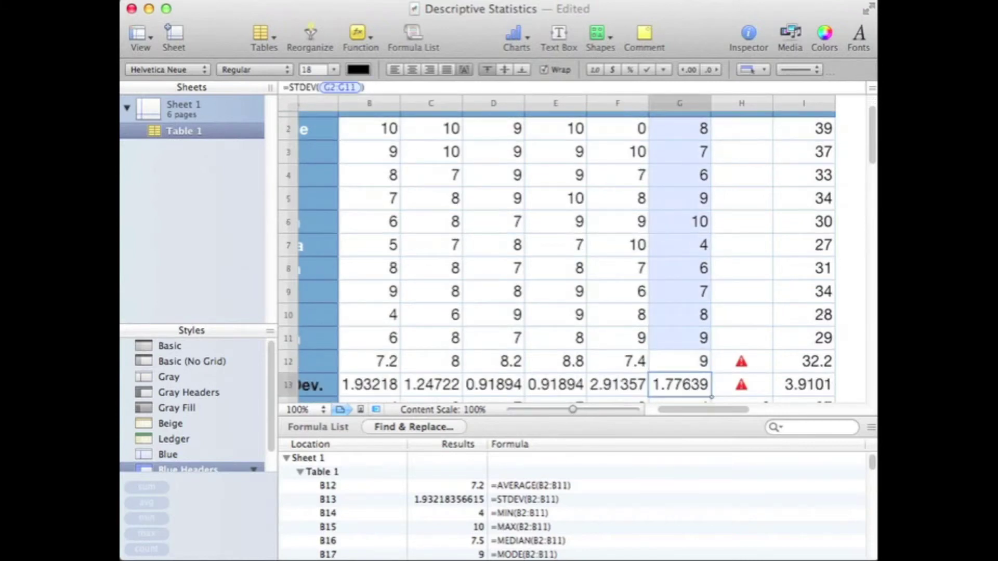
Clear the stray 9 from G12 and copy F12's AVERAGE formula into it, giving 7.4
{"action": "left_click", "coordinate": [680, 361]}
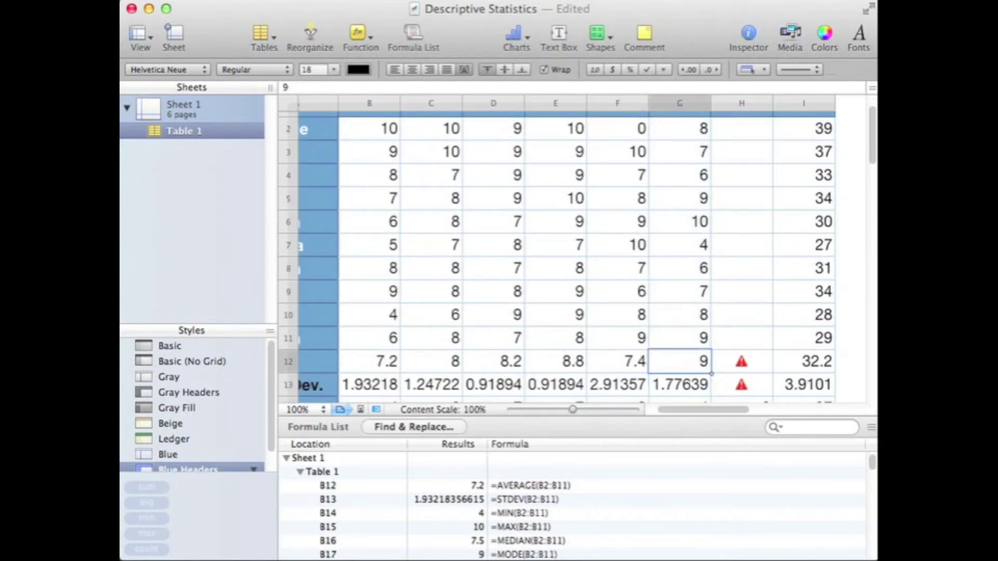
{"action": "key", "text": "Delete"}
{"action": "left_click", "coordinate": [626, 370]}
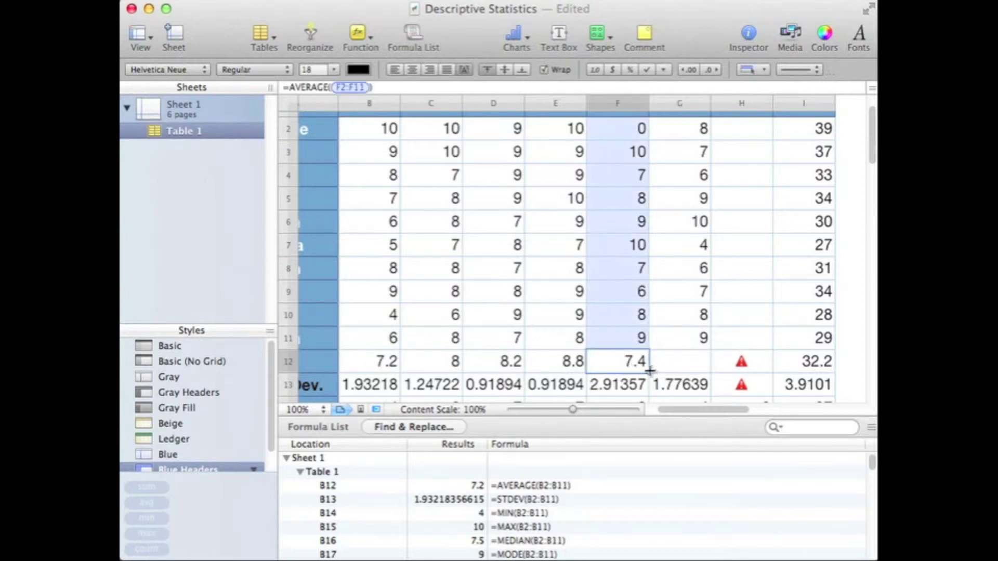
{"action": "left_click_drag", "start_coordinate": [650, 369], "coordinate": [684, 362]}
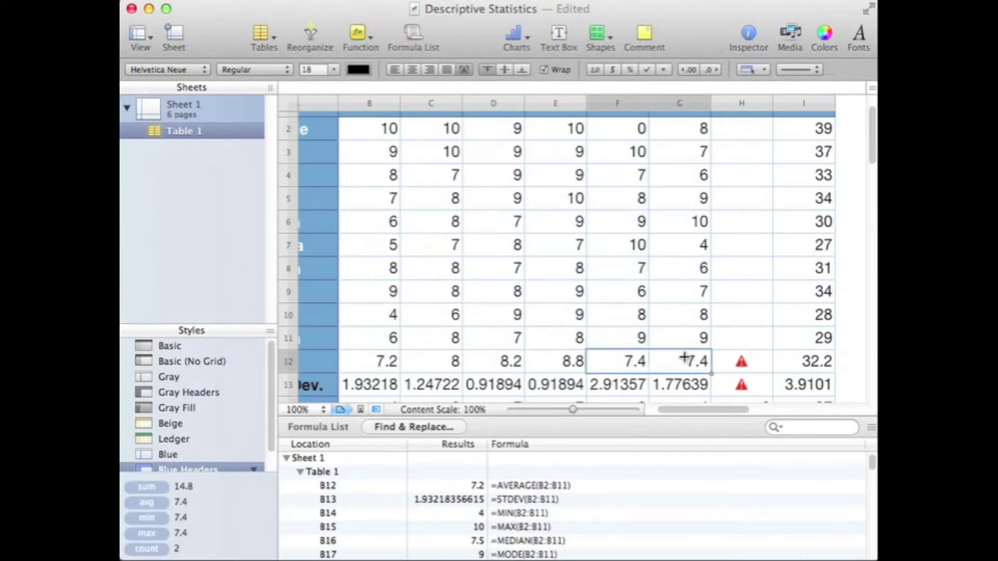
{"action": "left_click", "coordinate": [748, 314]}
{"action": "left_click", "coordinate": [698, 366]}
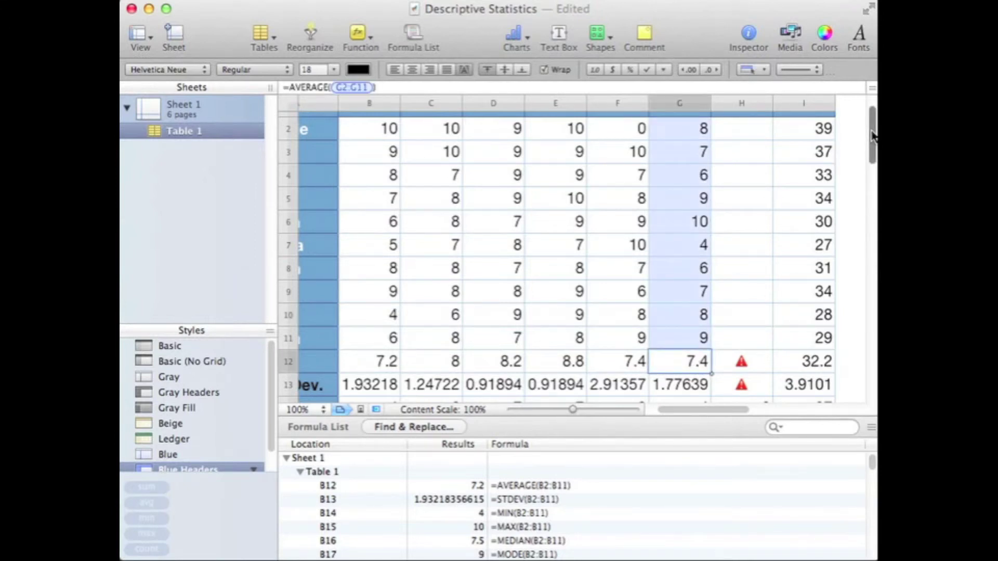
{"action": "left_click_drag", "start_coordinate": [873, 136], "coordinate": [873, 164]}
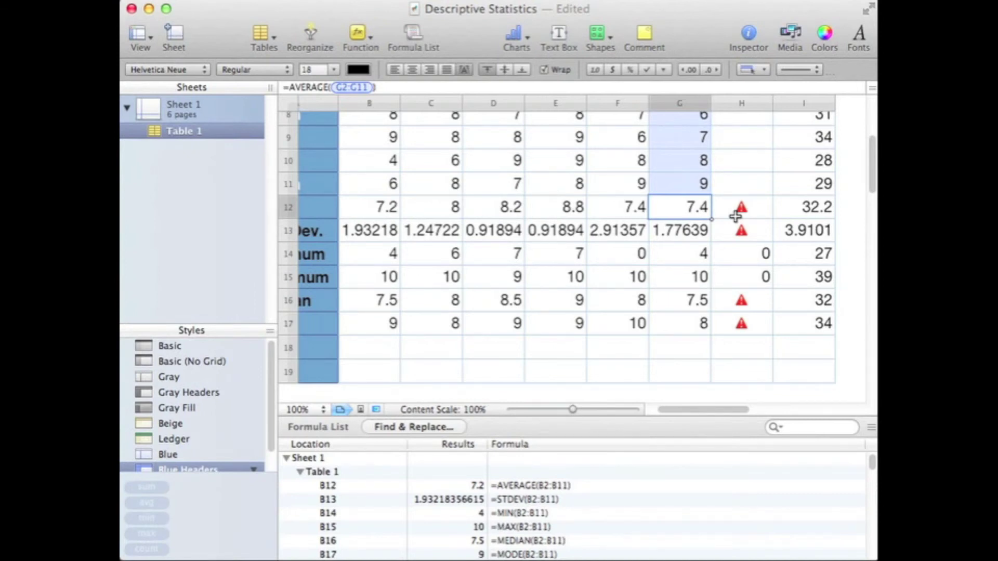
{"action": "left_click_drag", "start_coordinate": [871, 156], "coordinate": [862, 108]}
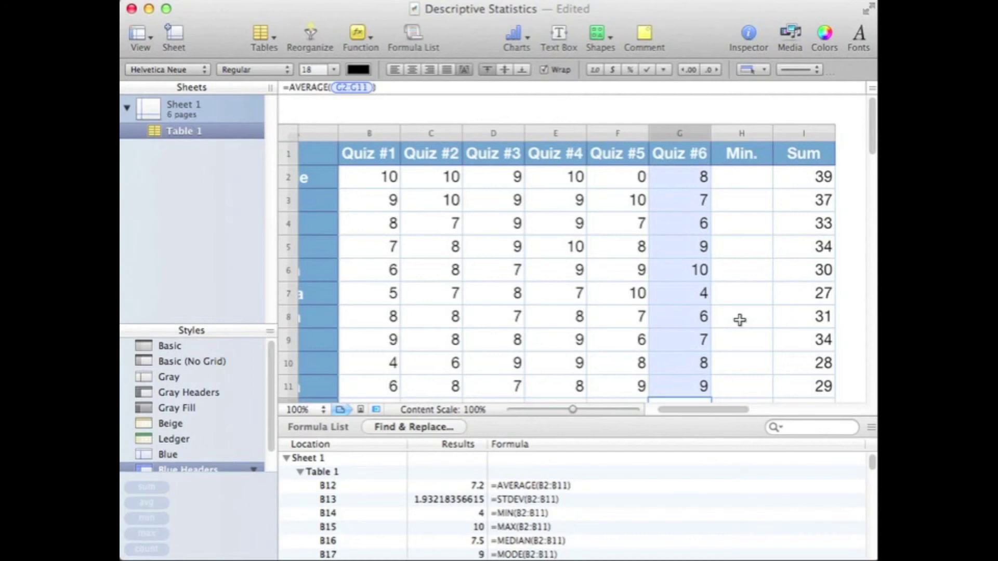
{"action": "left_click", "coordinate": [766, 134]}
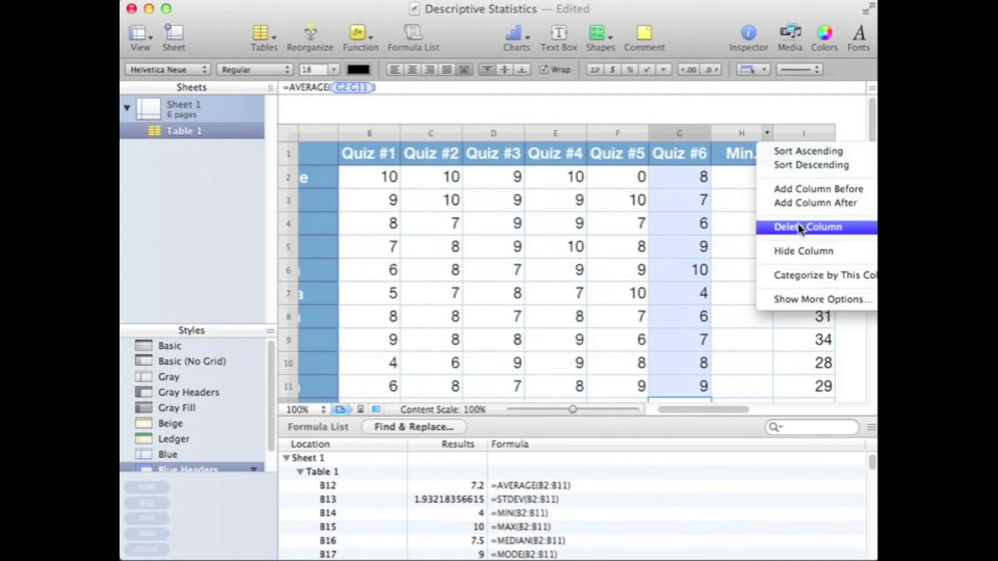